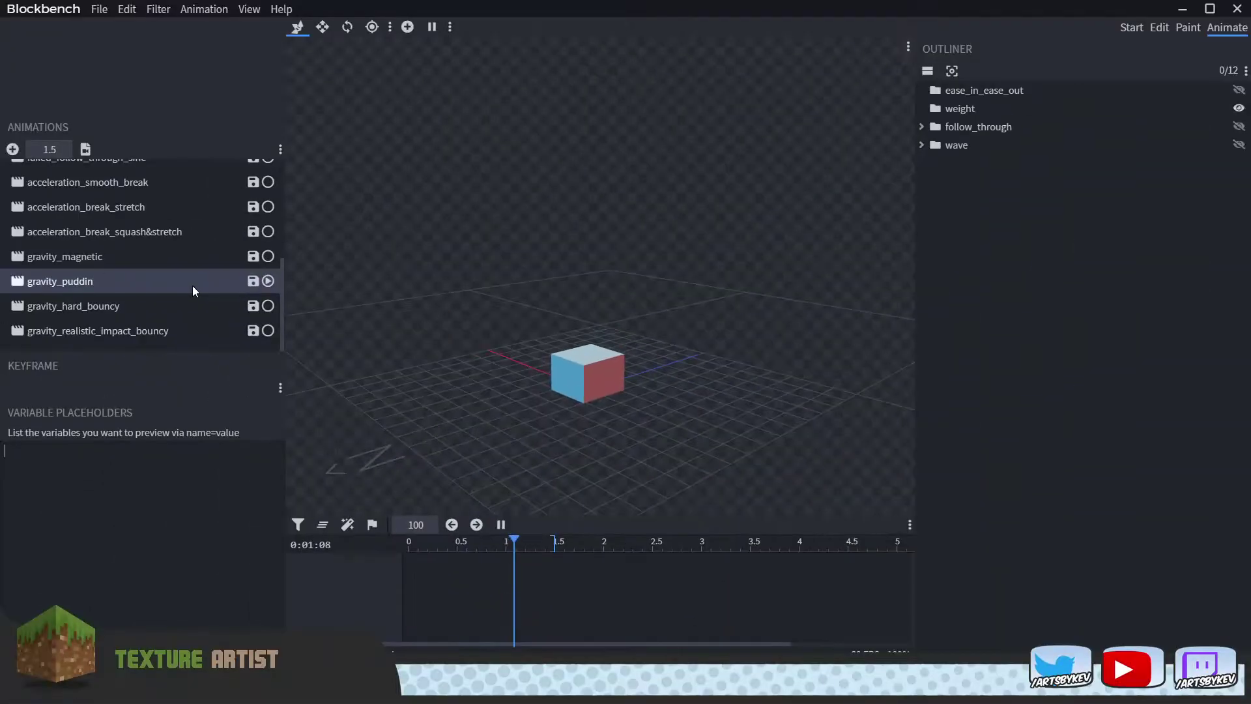
Preview gravity_puddin on the cube, then scroll down the Animations list to the wave animations
scroll(192, 285, "up", 3)
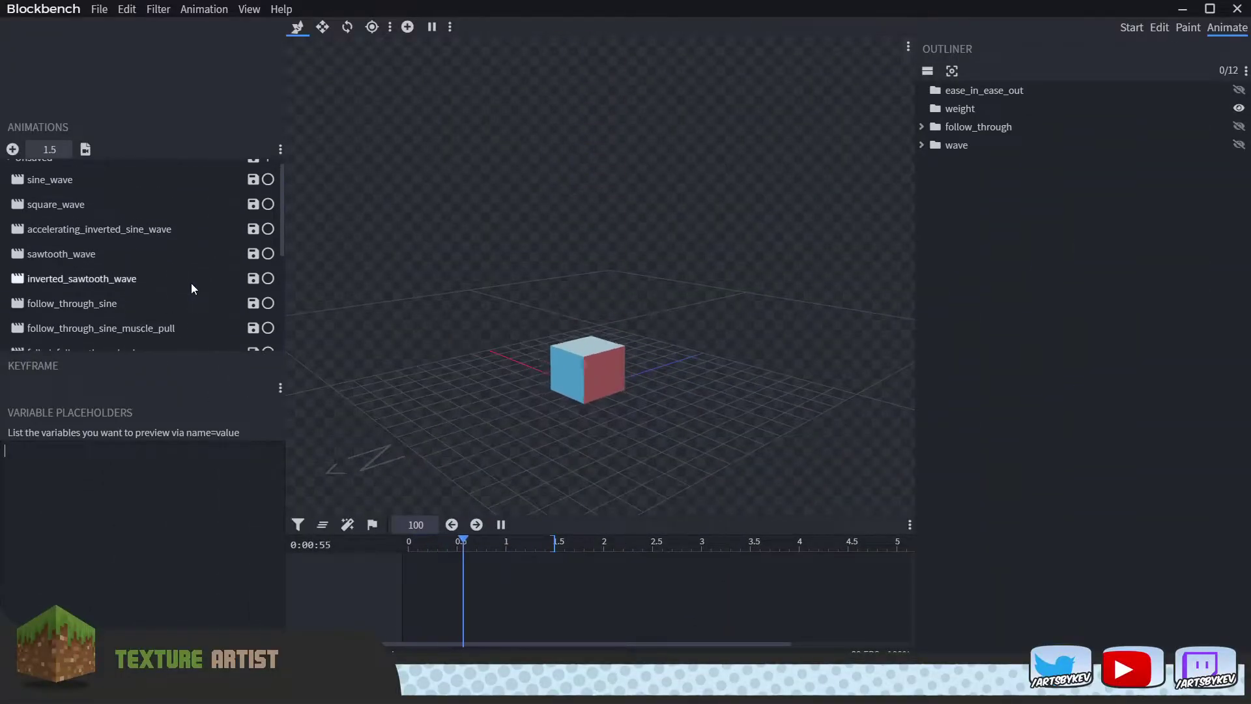
scroll(163, 209, "up", 1)
left_click(160, 204)
scroll(156, 202, "down", 2)
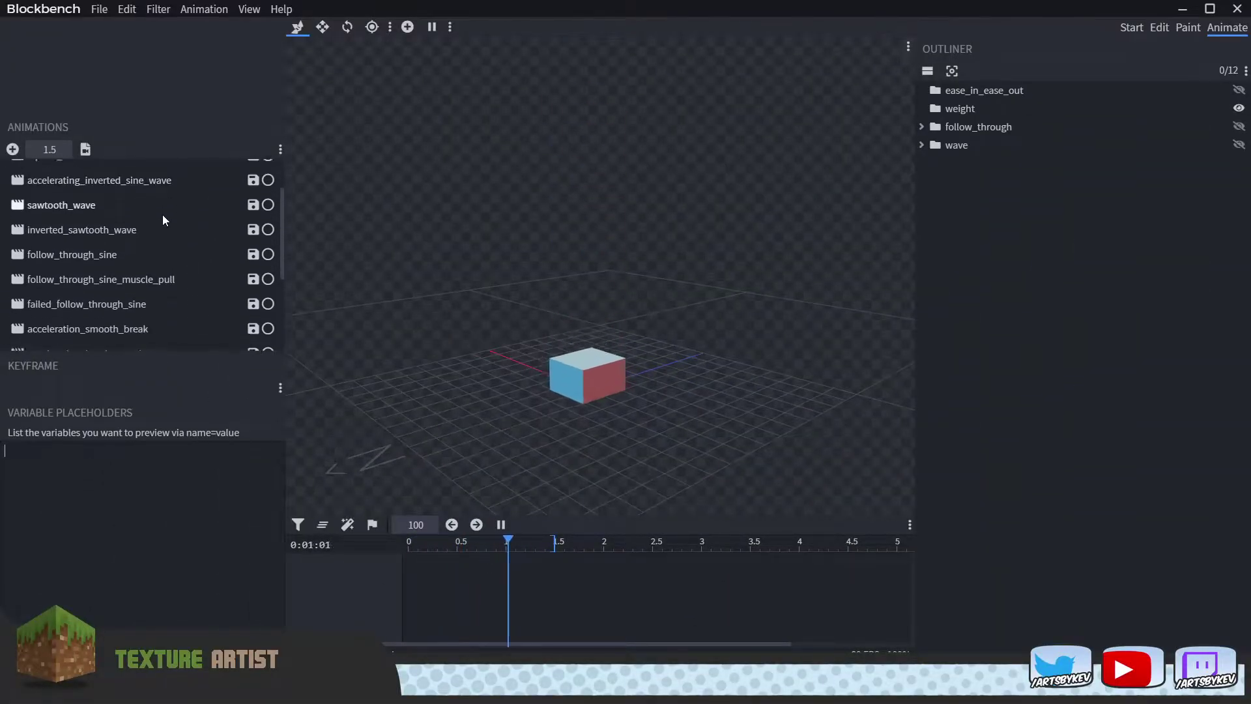
scroll(163, 276, "down", 3)
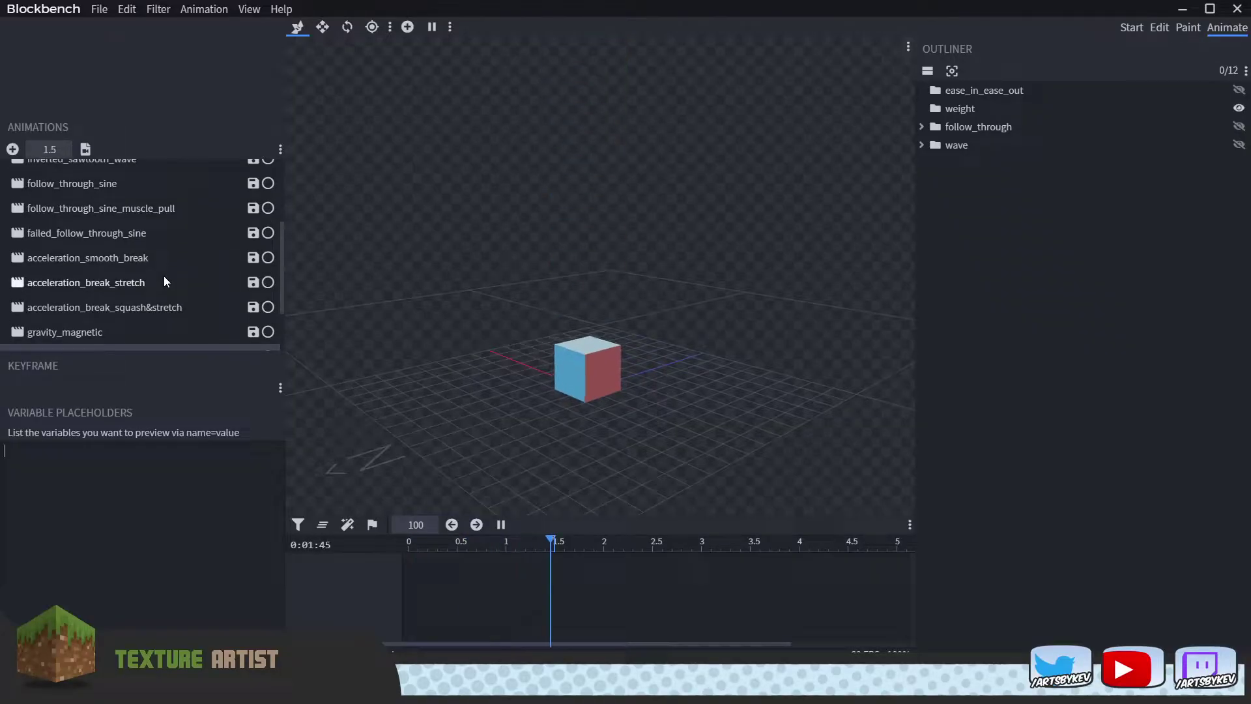
scroll(163, 276, "down", 3)
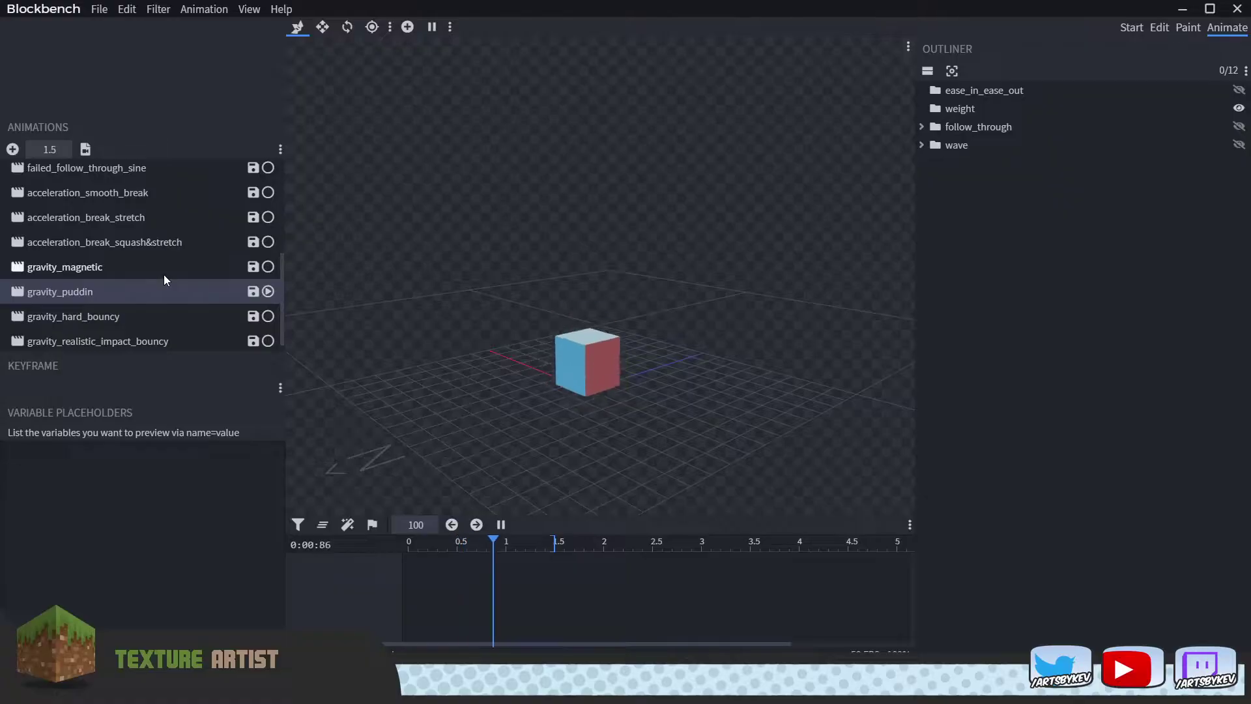
scroll(163, 276, "down", 1)
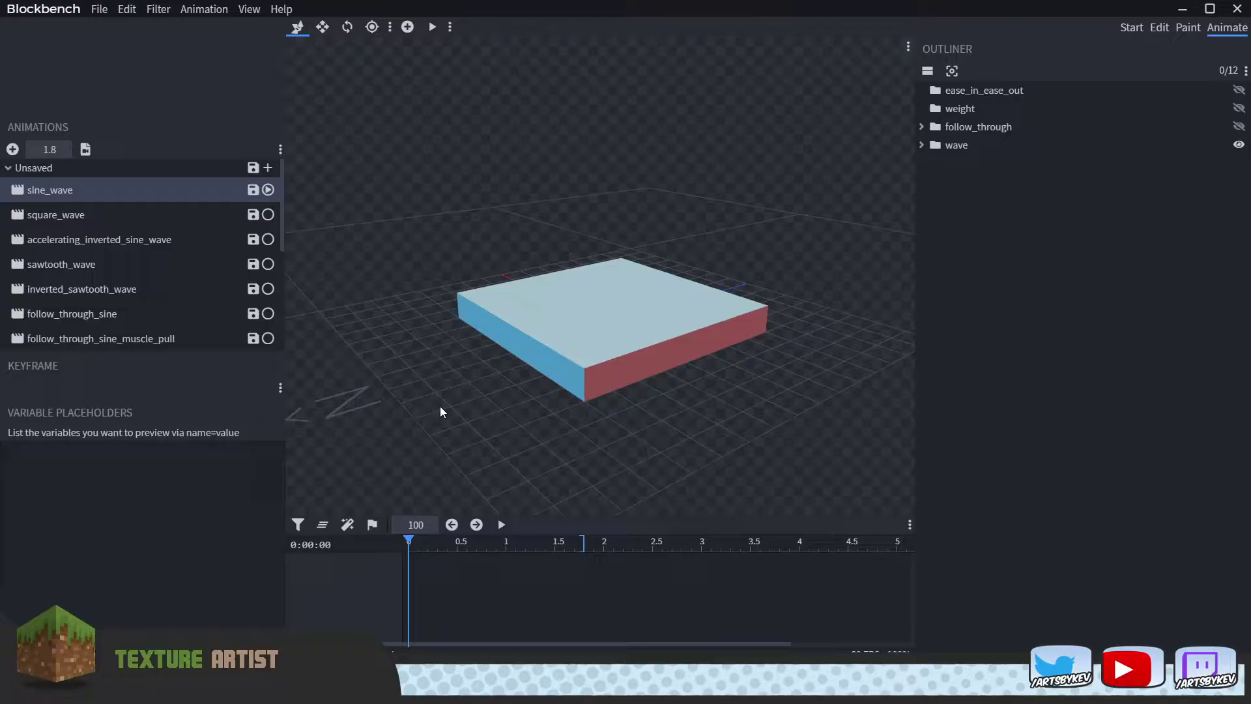
Inspect sine_wave keyframes on the slab's center, fourth, third and second rings, then deselect
left_click(599, 306)
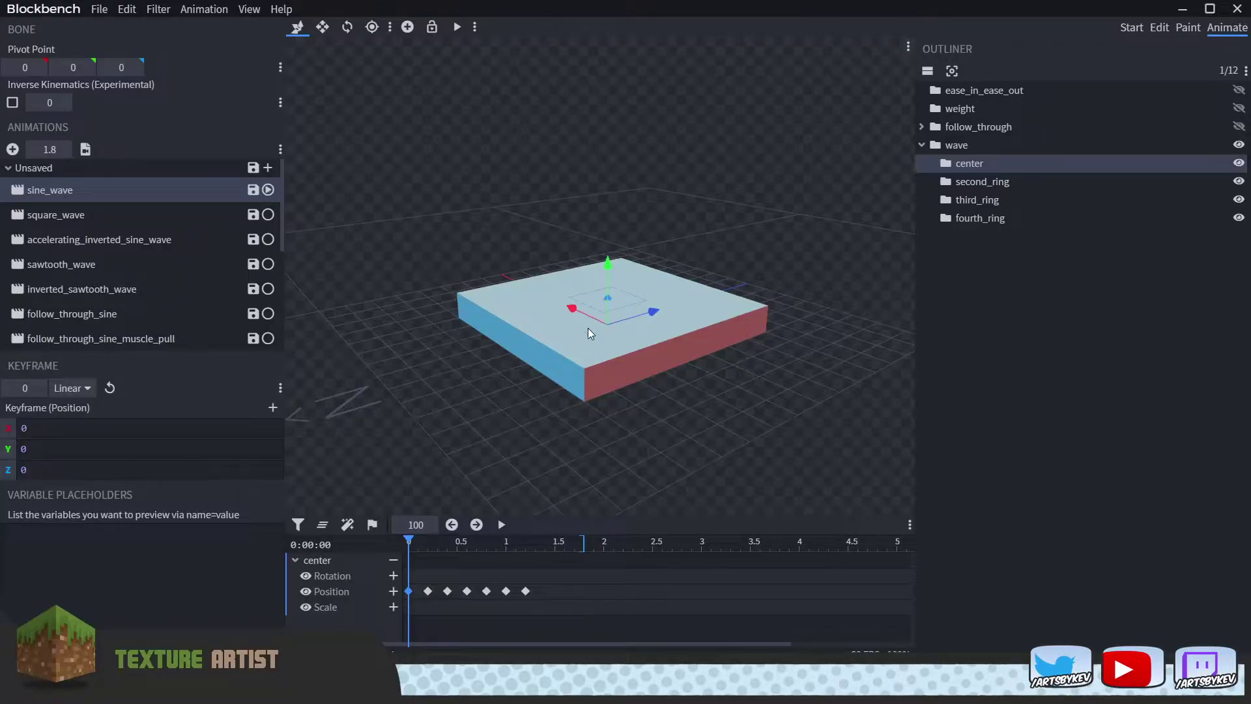
left_click(554, 359)
left_click(593, 336)
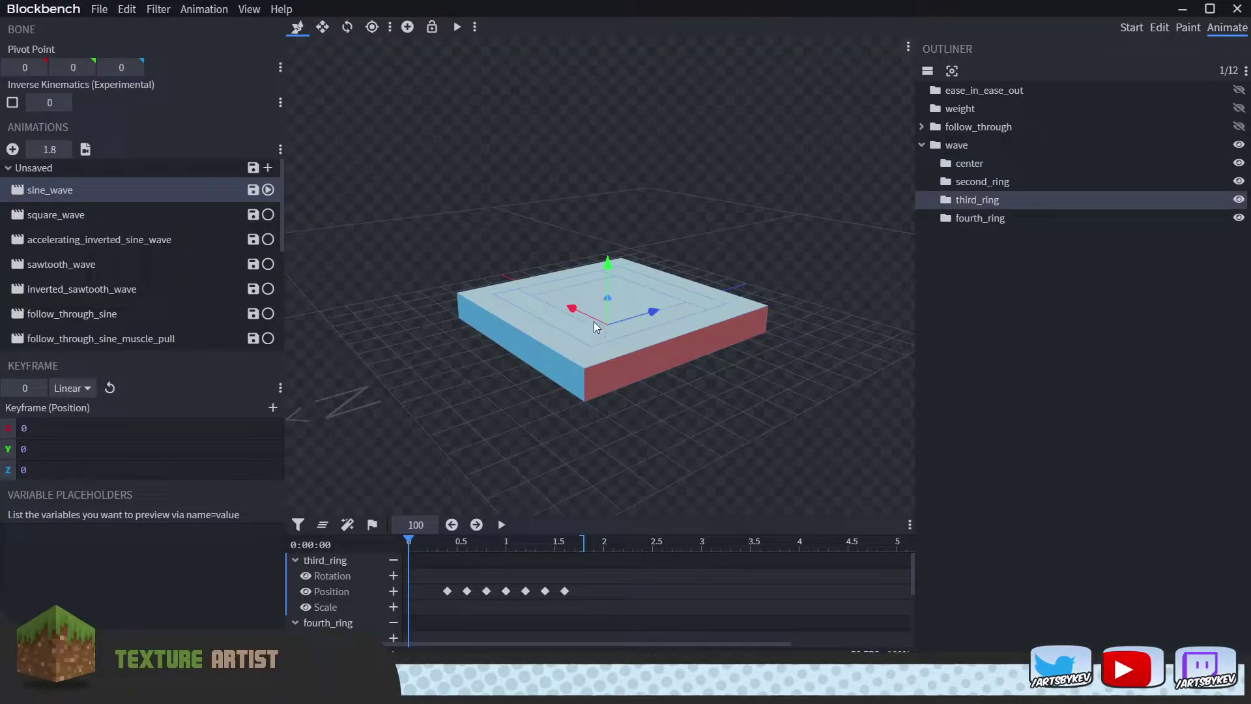
left_click(651, 299)
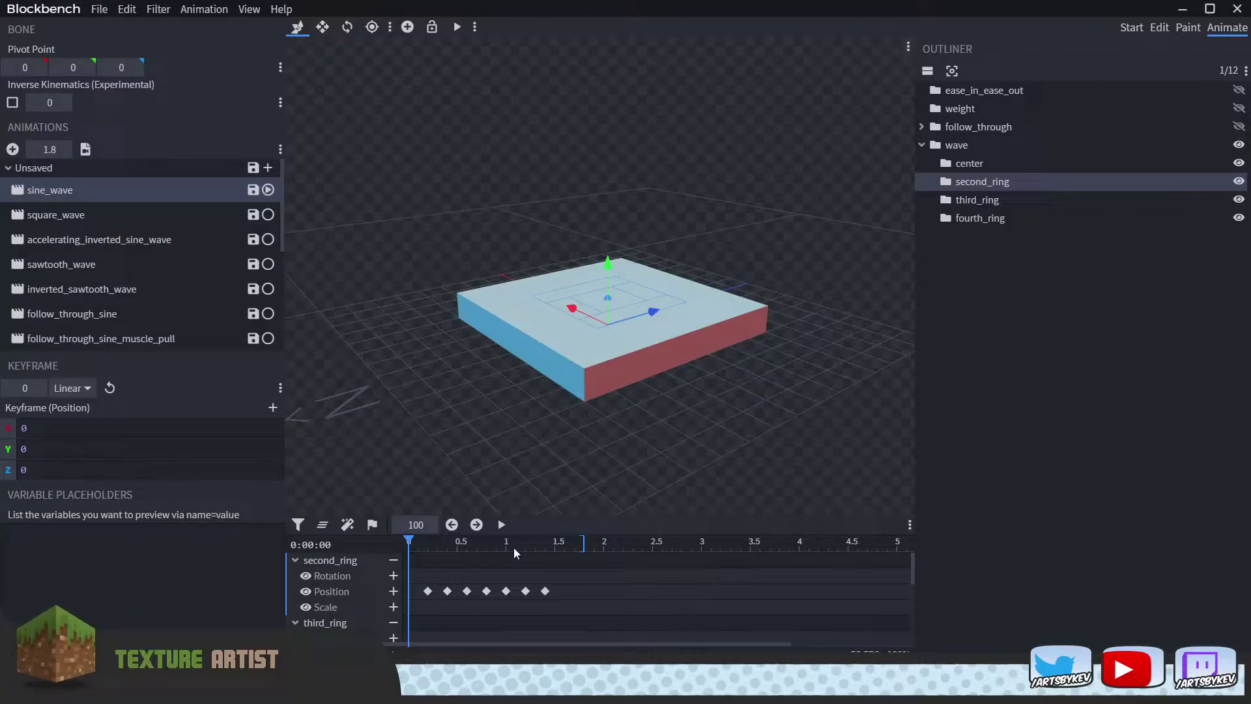
scroll(714, 460, "down", 2)
left_click(1072, 389)
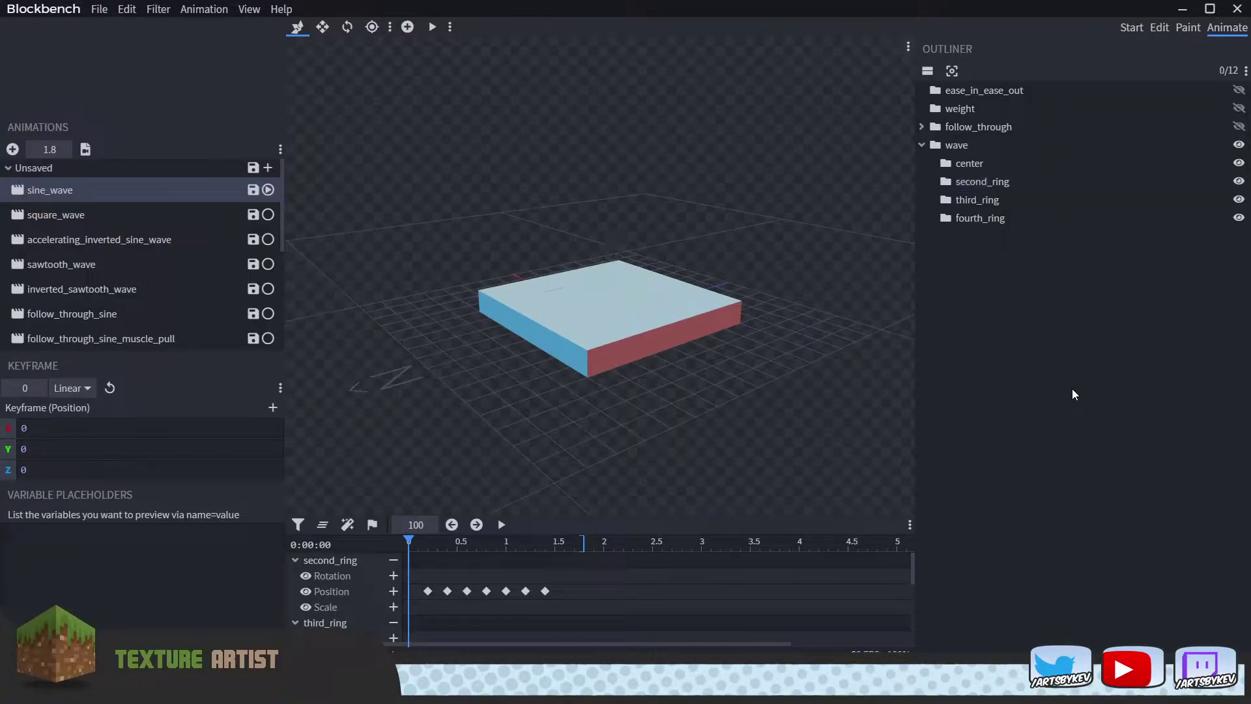
Start sine_wave playback and hide second_ring in the Outliner
scroll(745, 391, "down", 1)
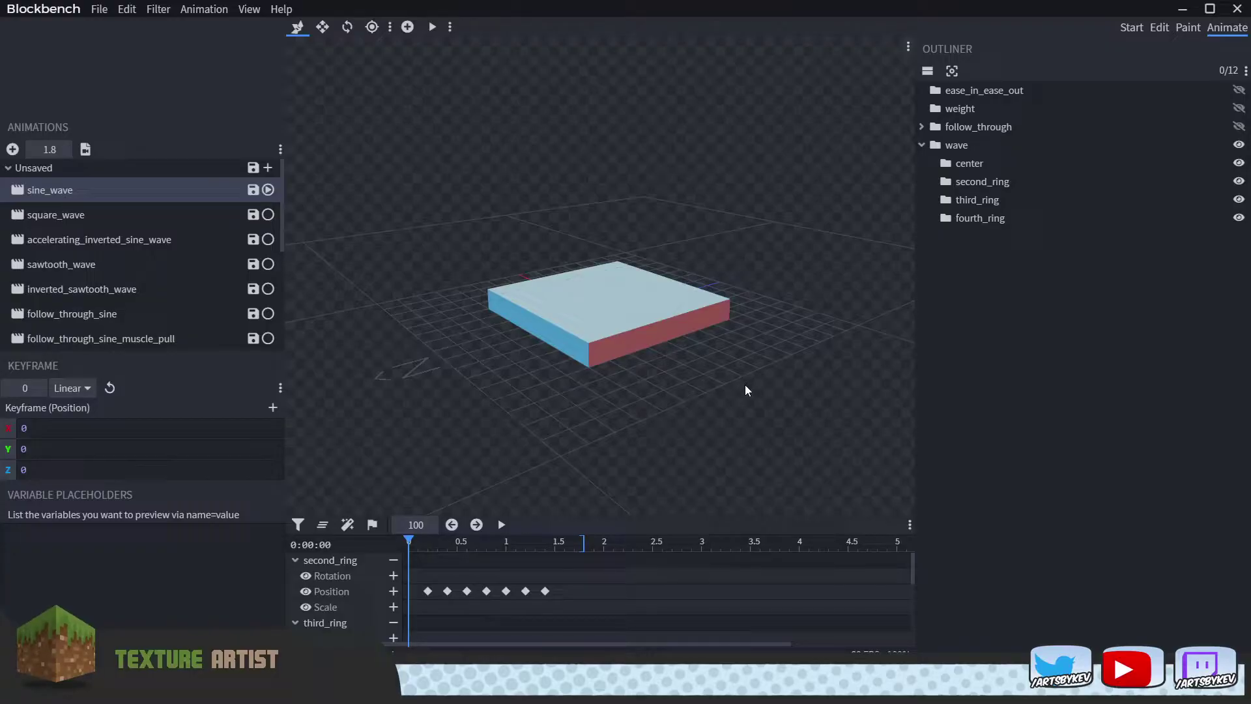
scroll(745, 385, "up", 1)
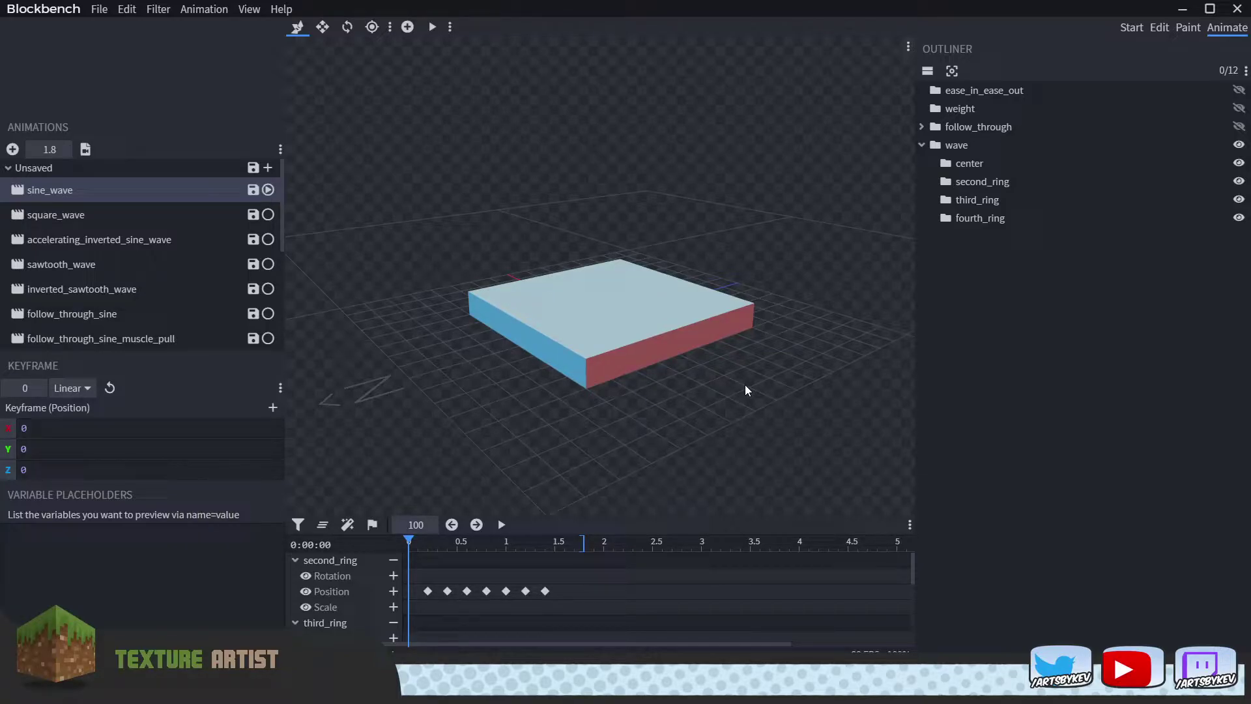
left_click(268, 189)
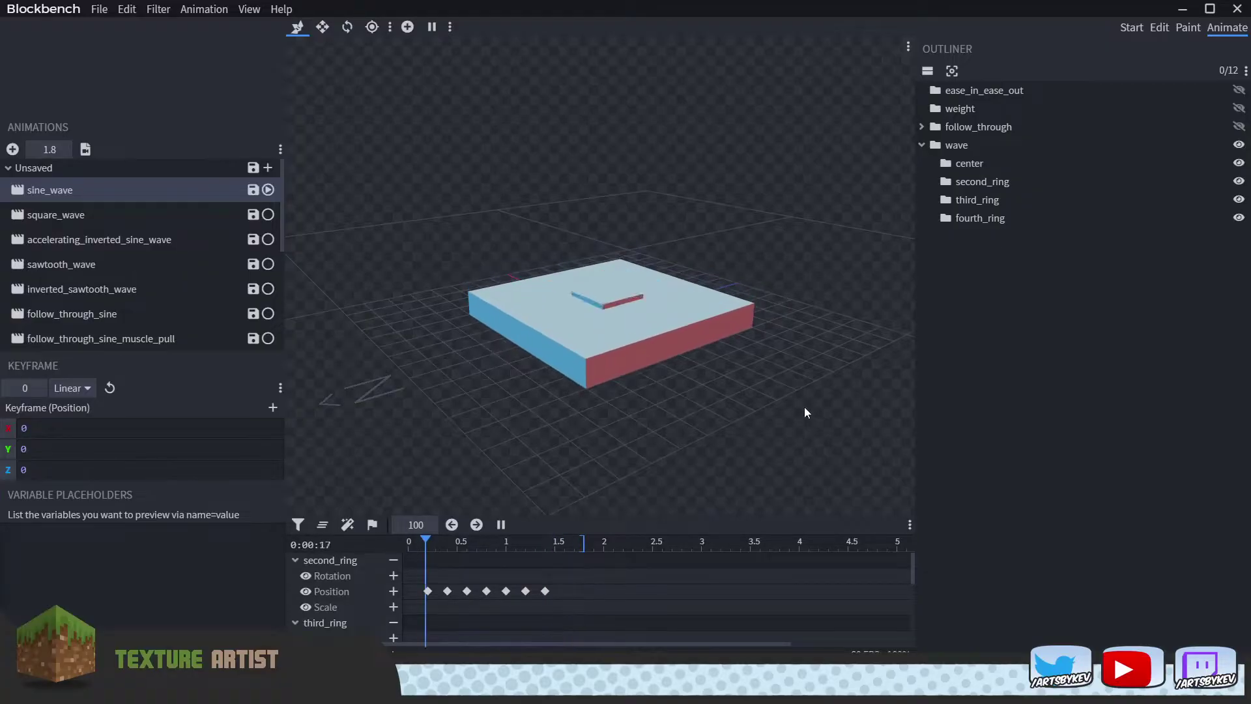
left_click(1239, 181)
Hide third_ring and fourth_ring so only the center cube shows
left_click(1239, 199)
left_click(1238, 217)
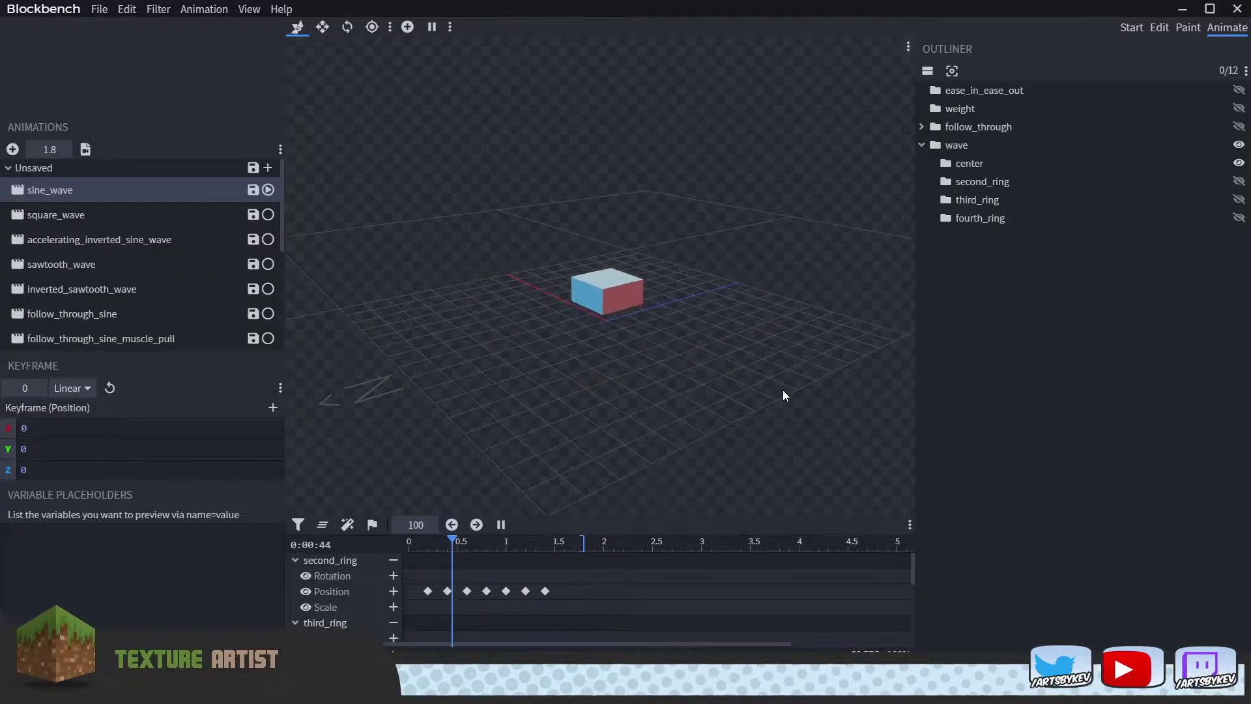
scroll(716, 319, "up", 3)
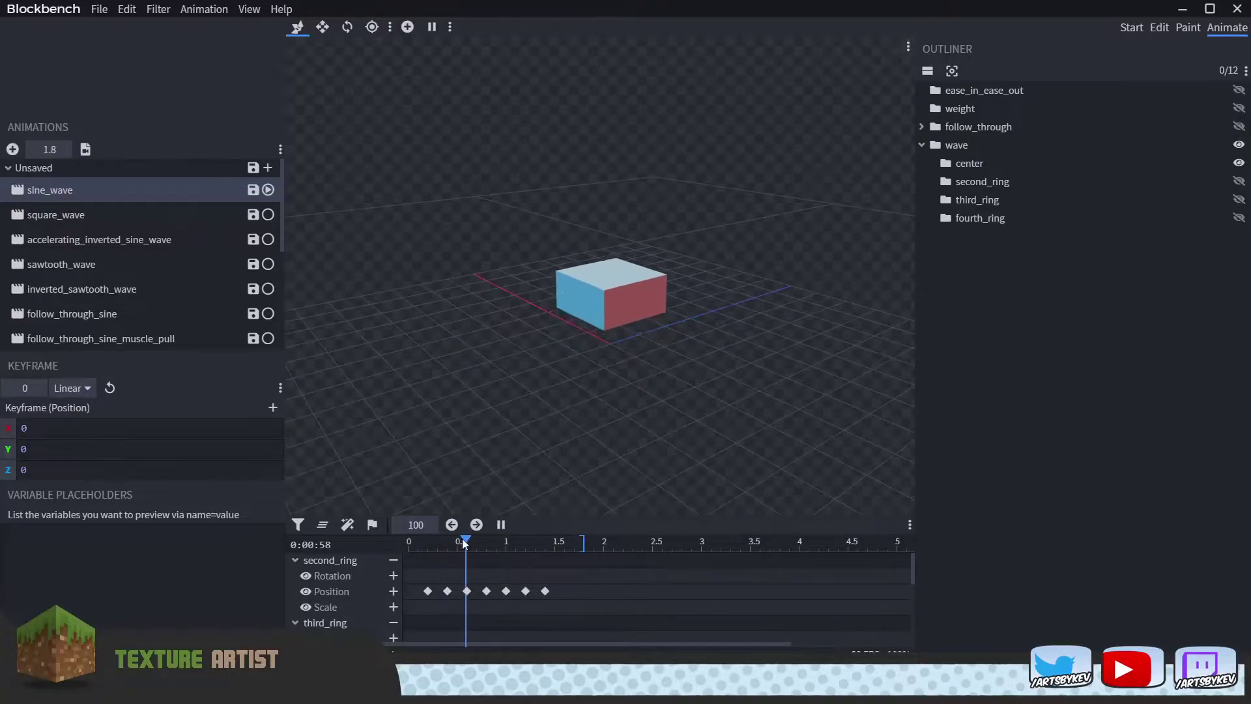
Set the playback speed to 50 and orbit around the center cube
left_click(416, 525)
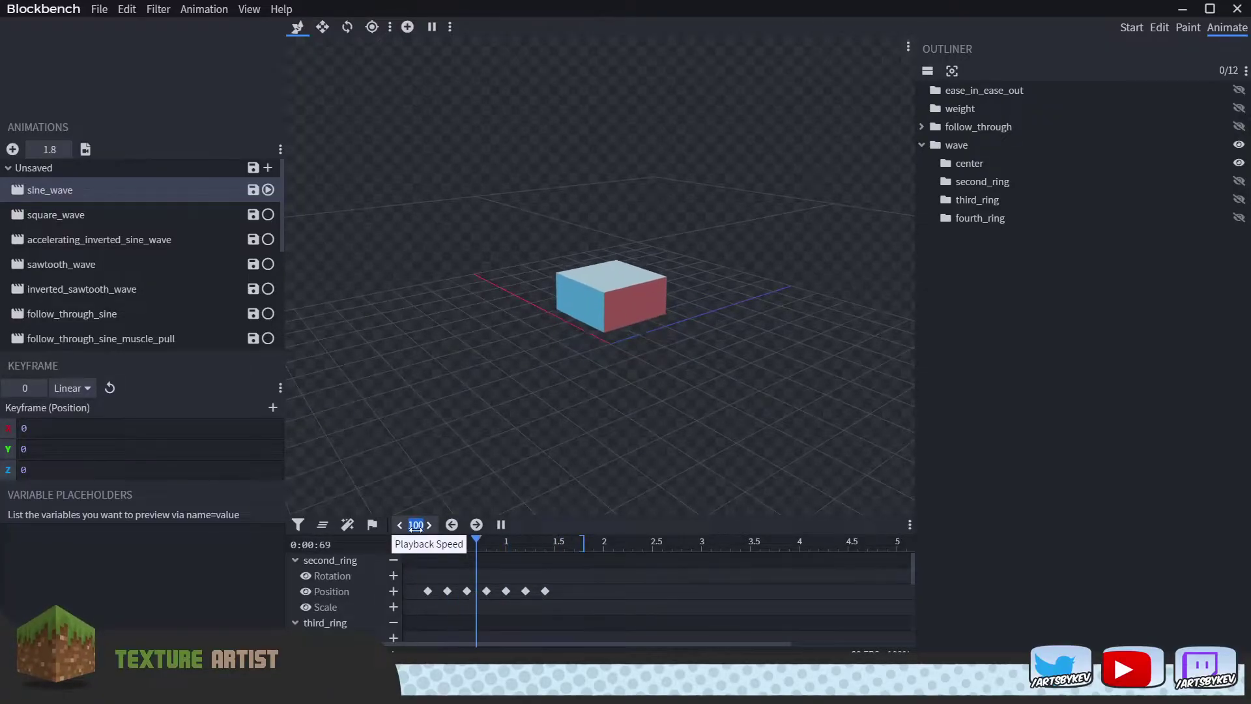
type("50")
left_click_drag(762, 418, 749, 376)
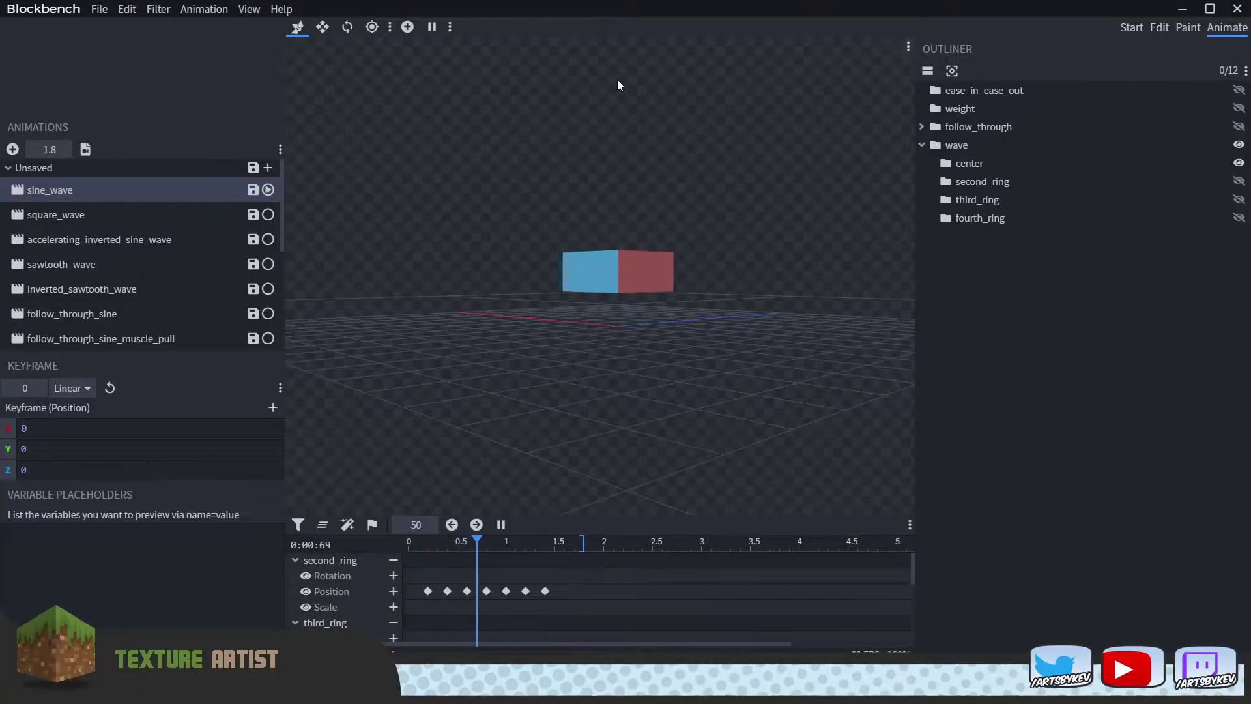
left_click_drag(728, 340, 664, 377)
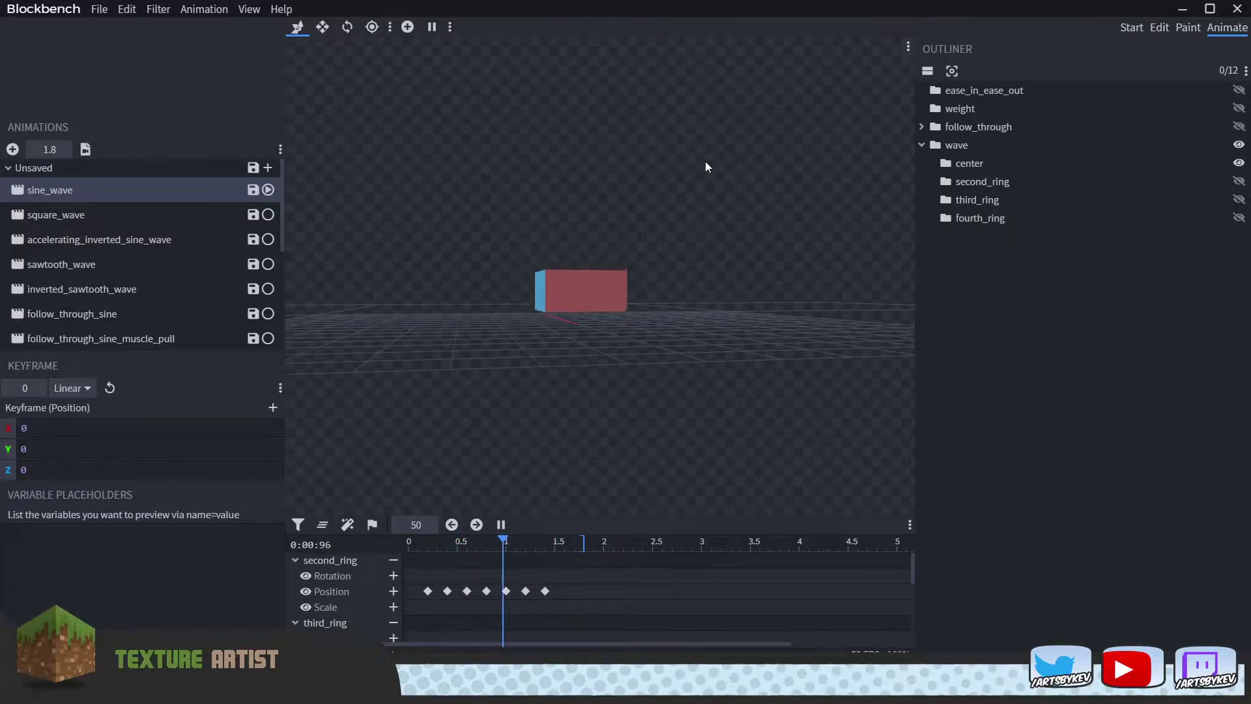
Unhide second_ring, third_ring and fourth_ring, then play square_wave
left_click(1238, 181)
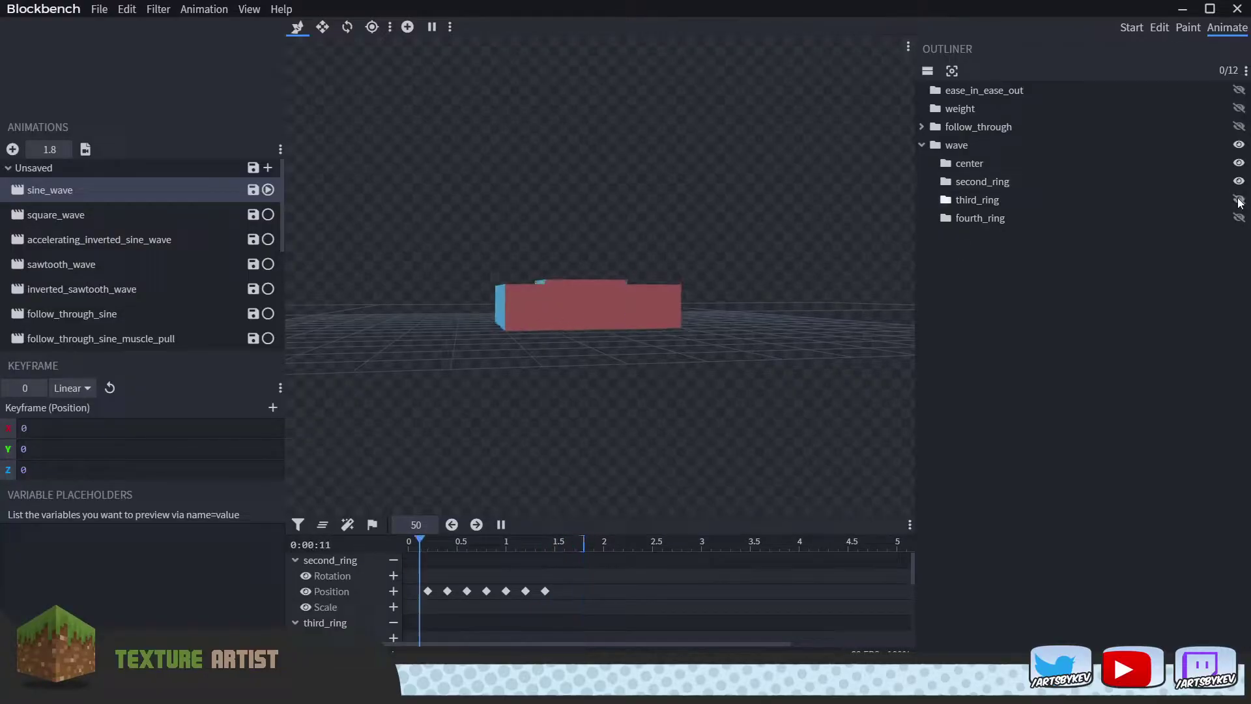
left_click(1238, 200)
left_click(1238, 218)
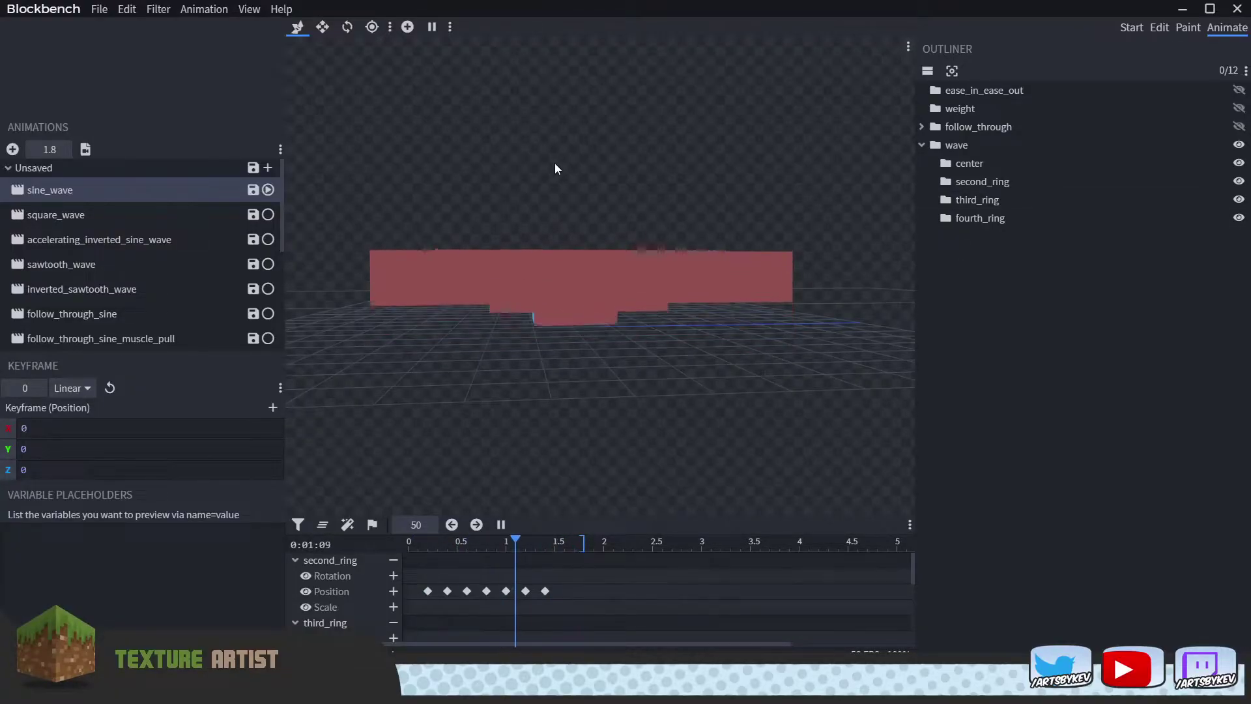
left_click_drag(721, 221, 658, 223)
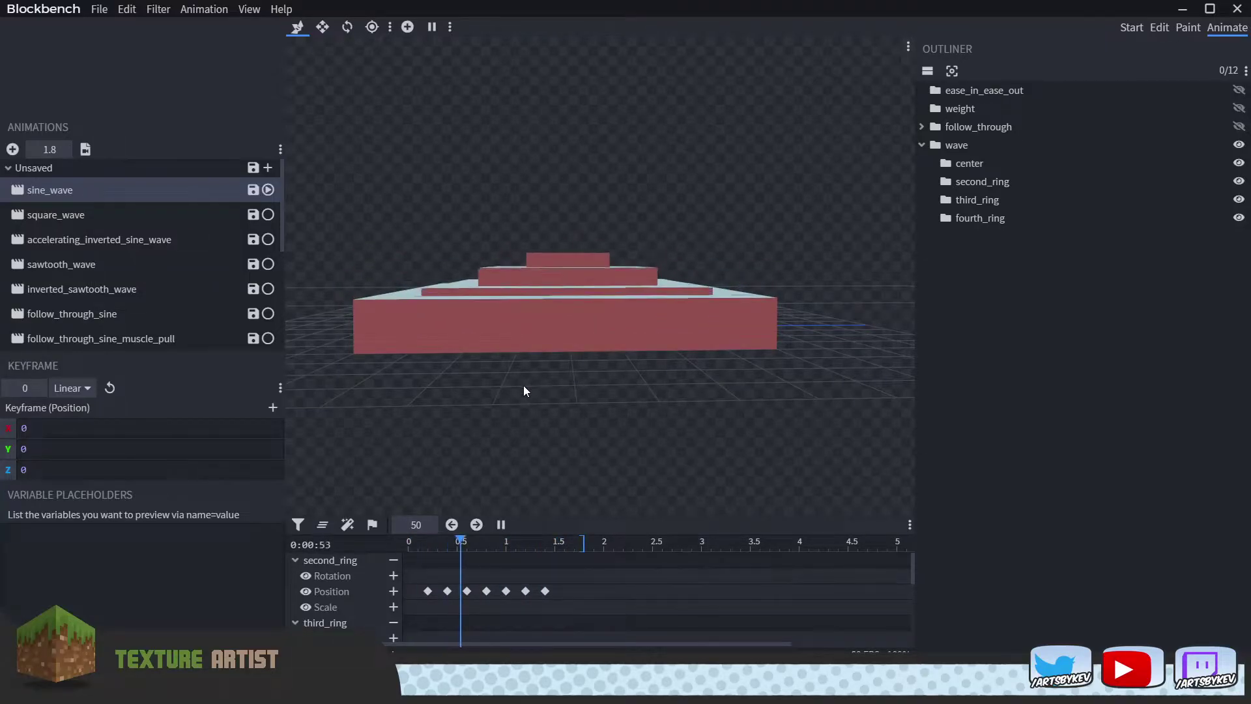
left_click(201, 214)
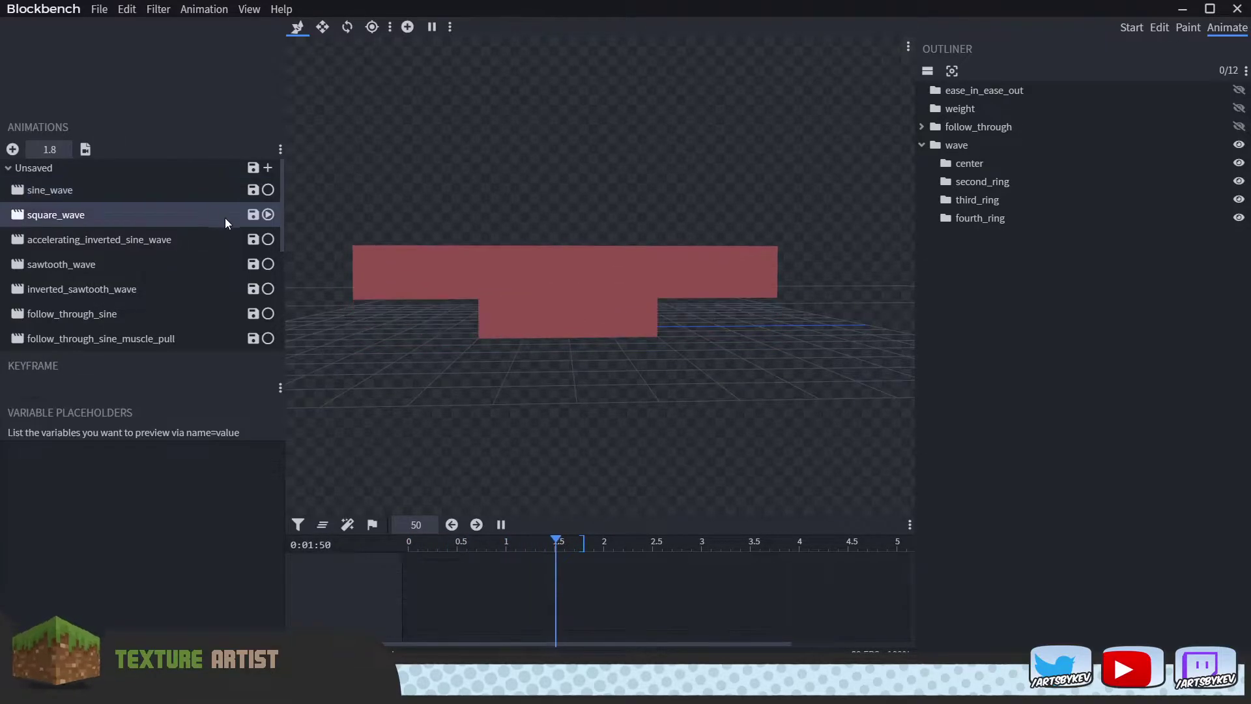
Orbit the view to look down on the slab and inspect the square wave
left_click_drag(293, 215, 576, 189)
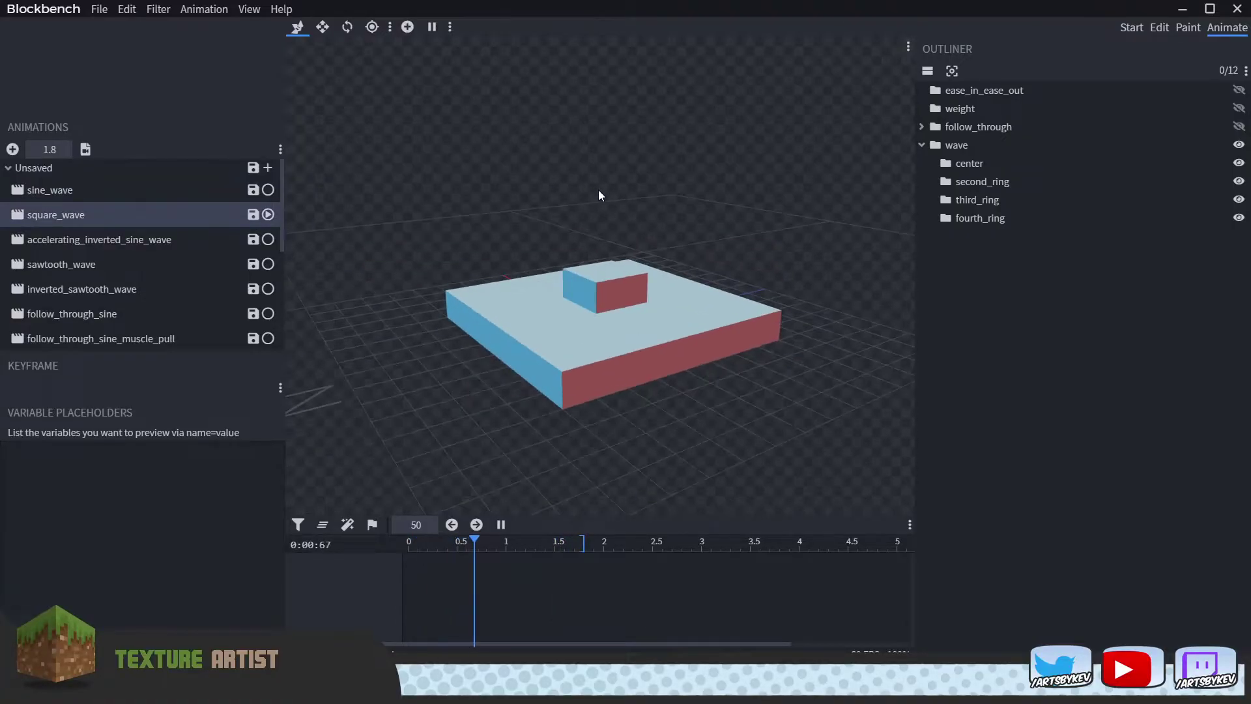
left_click_drag(683, 187, 650, 185)
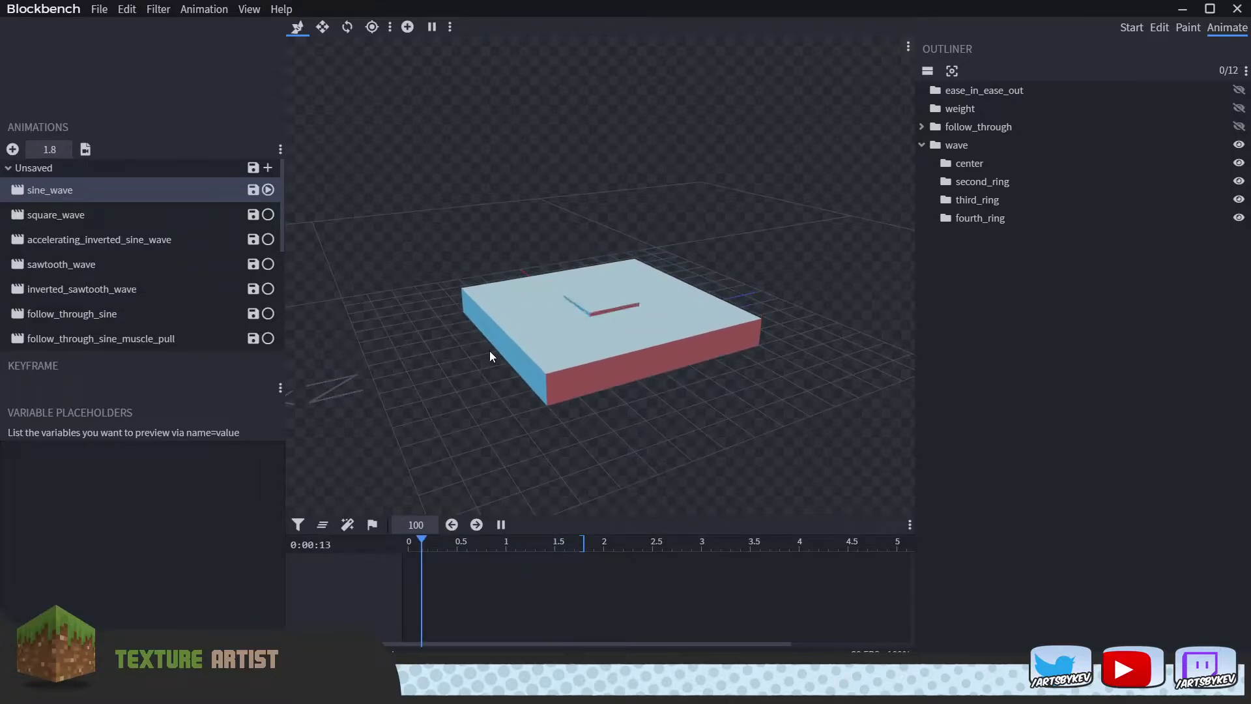
Switch playback to accelerating_inverted_sine_wave
left_click(138, 241)
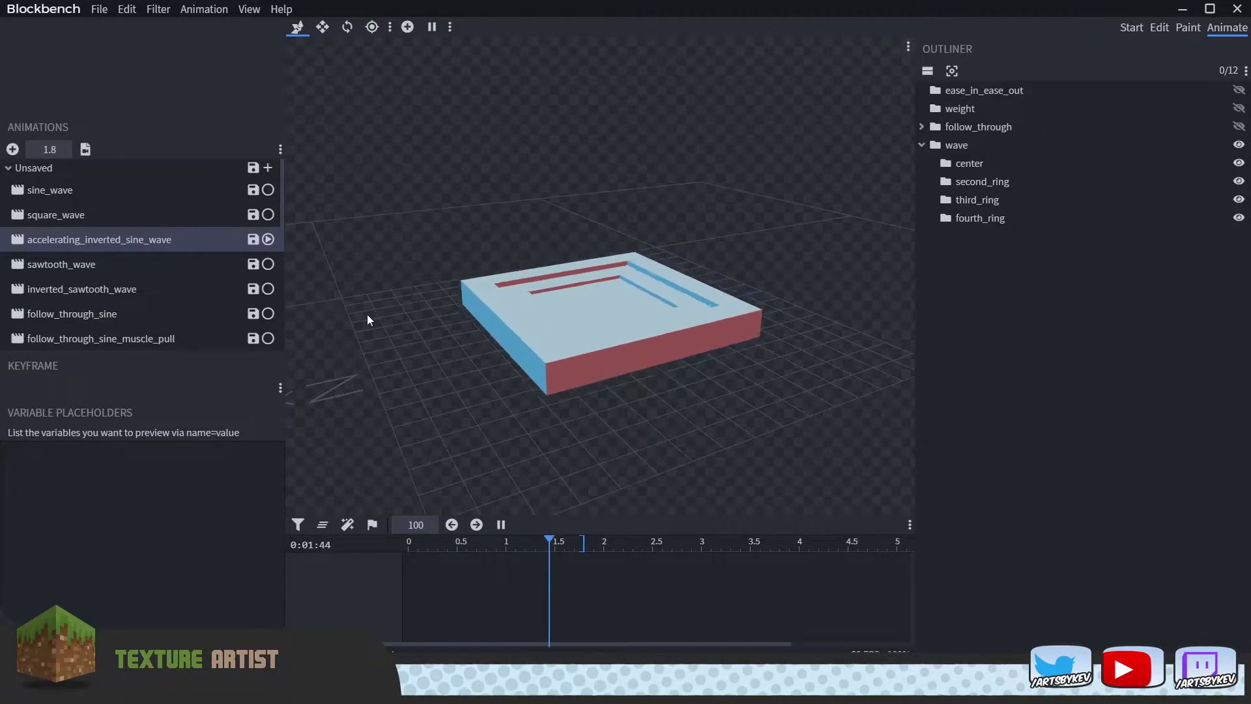
Stop playback and load the 1.25-second sawtooth_wave animation
left_click_drag(316, 246, 467, 124)
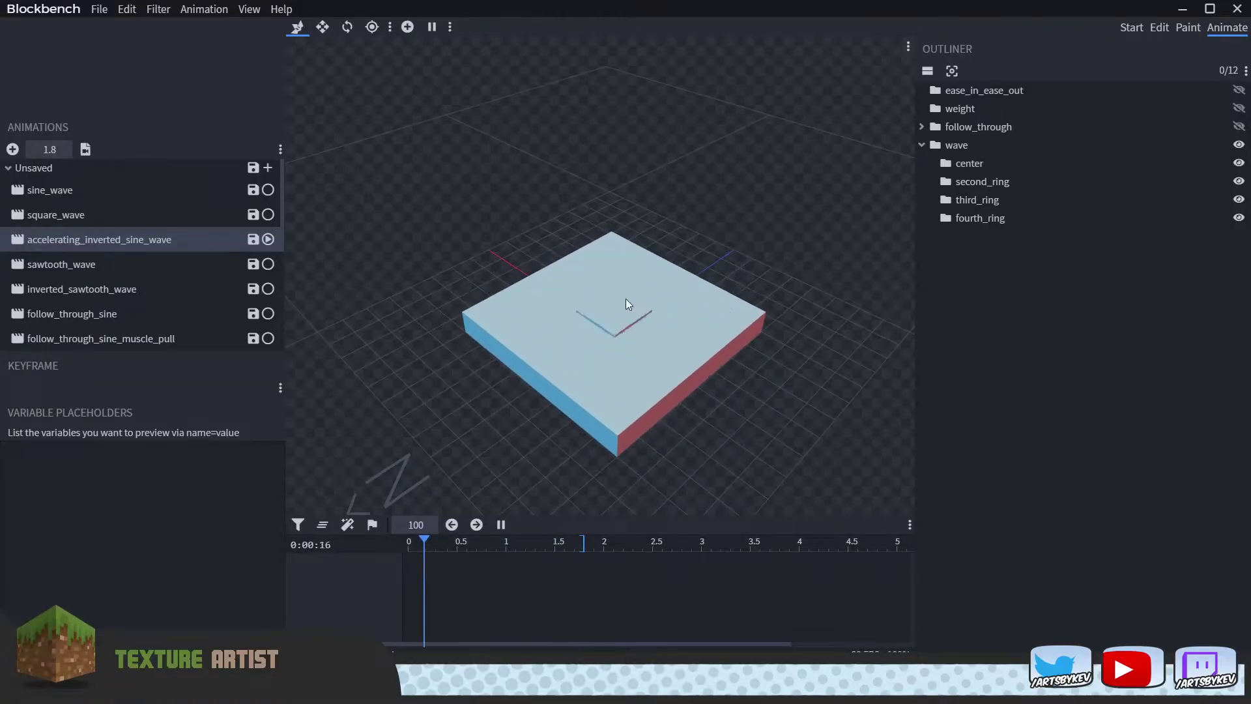
left_click(501, 524)
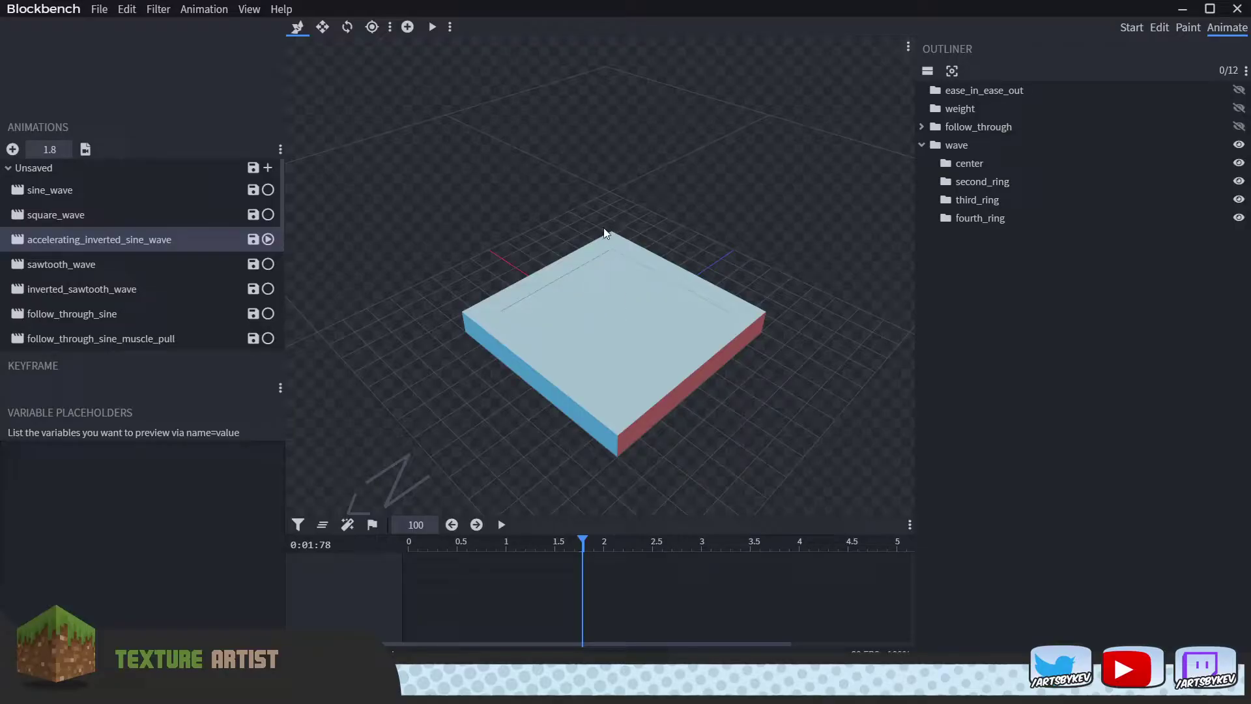
left_click_drag(476, 196, 475, 182)
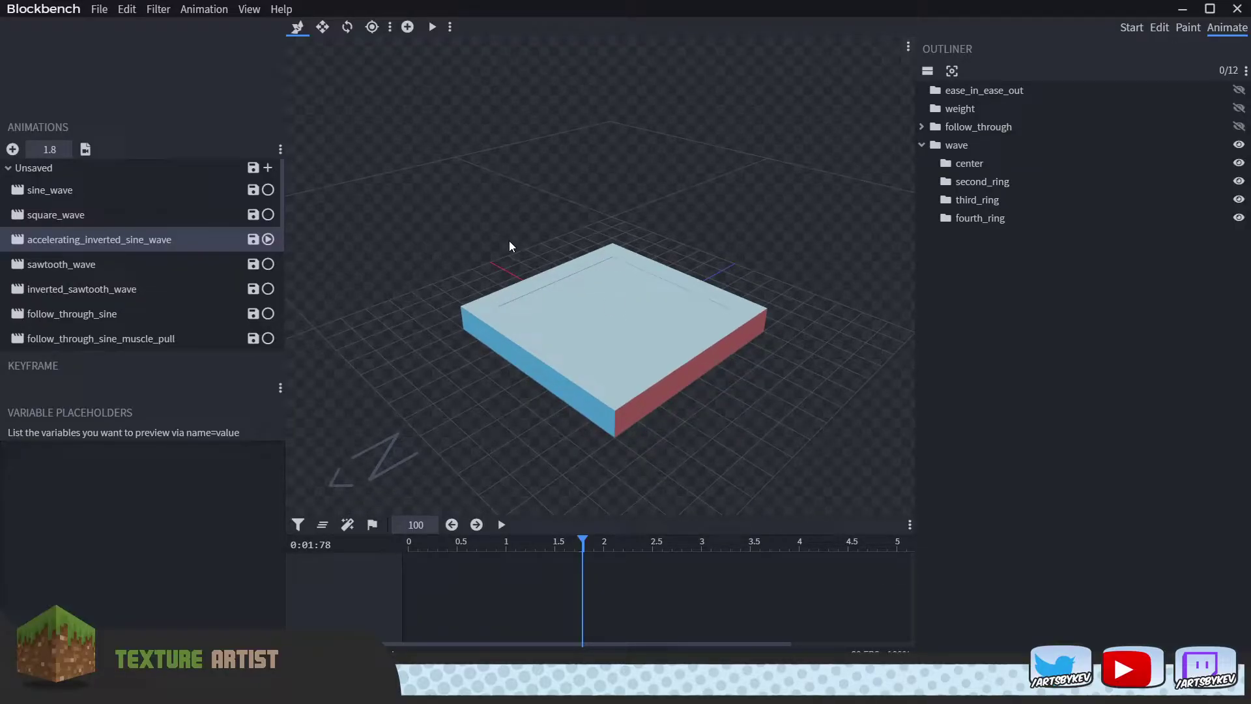
left_click(59, 264)
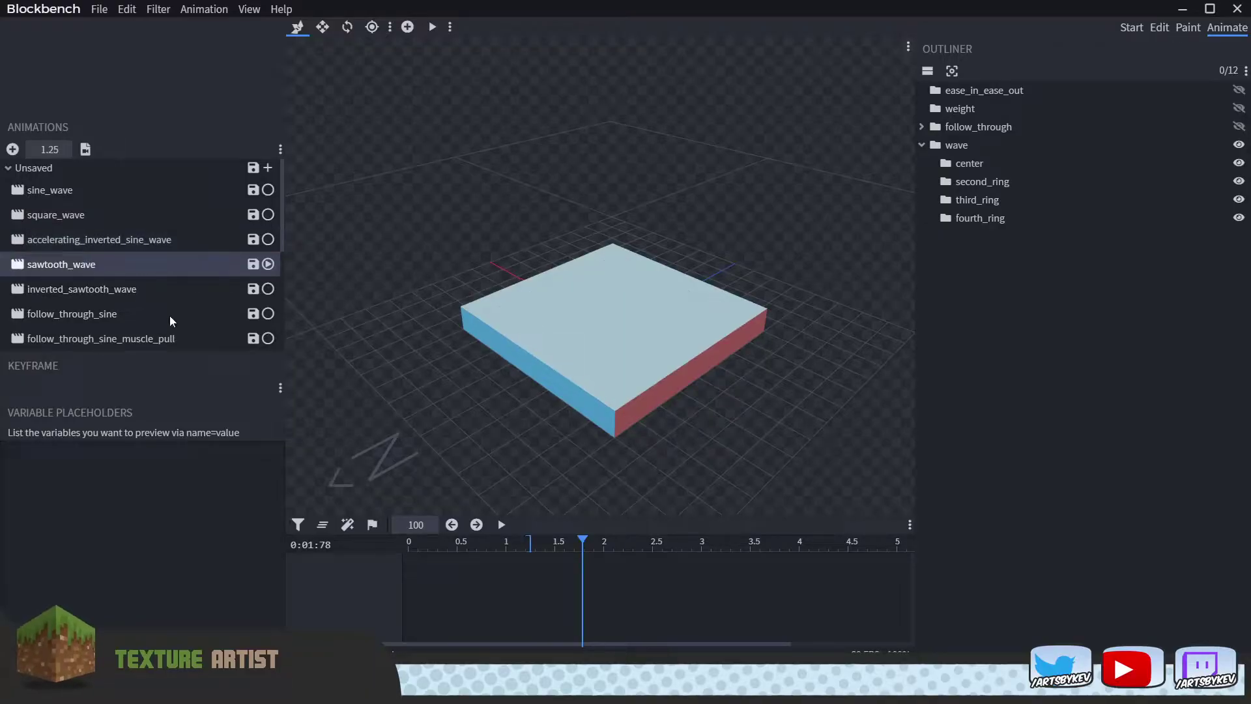
Play sawtooth_wave, compare it with inverted_sawtooth_wave, and finish on inverted_sawtooth_wave
key("space")
mouse_move(452, 394)
left_mouse_down()
mouse_move(404, 390)
mouse_move(459, 378)
left_mouse_up()
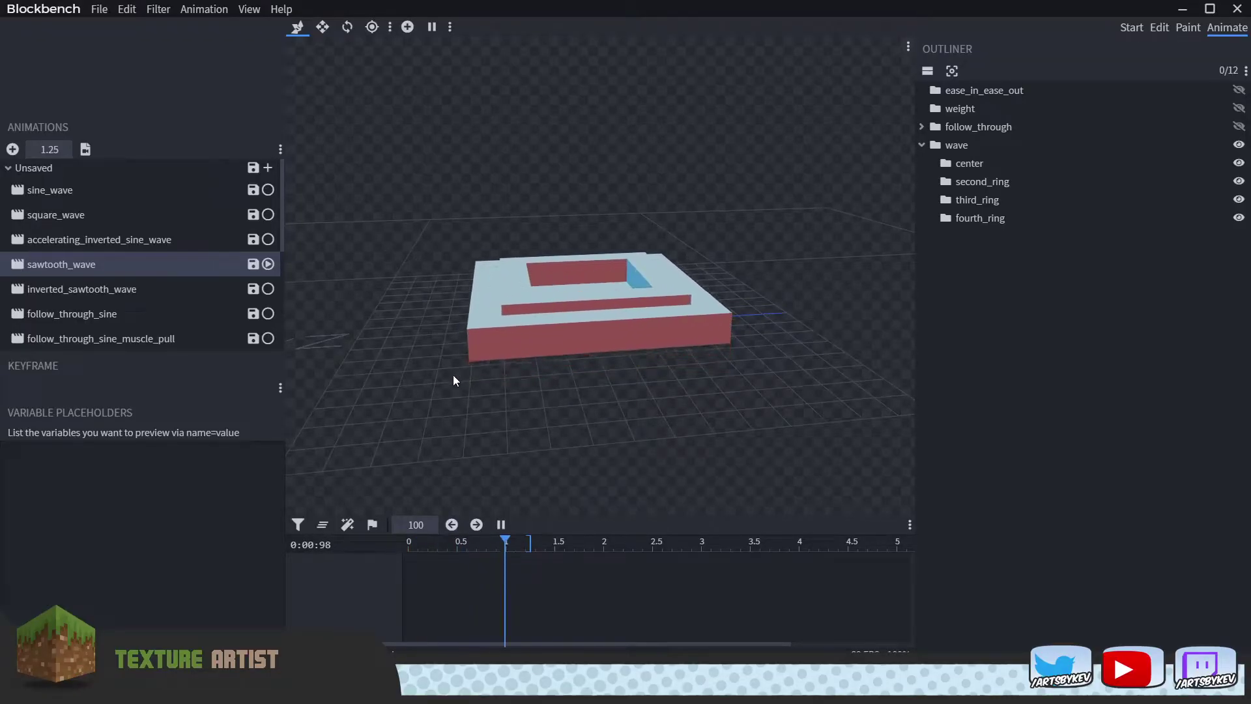
left_click(151, 291)
left_click_drag(444, 398, 478, 400)
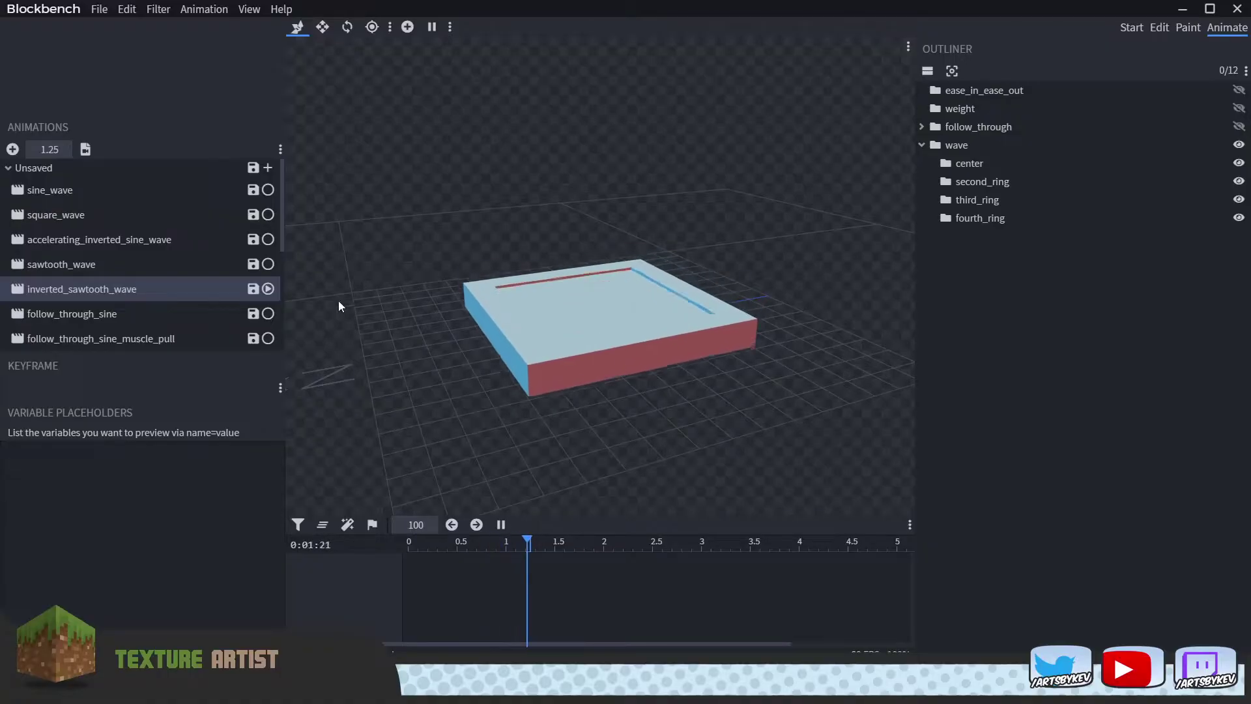
left_click(121, 271)
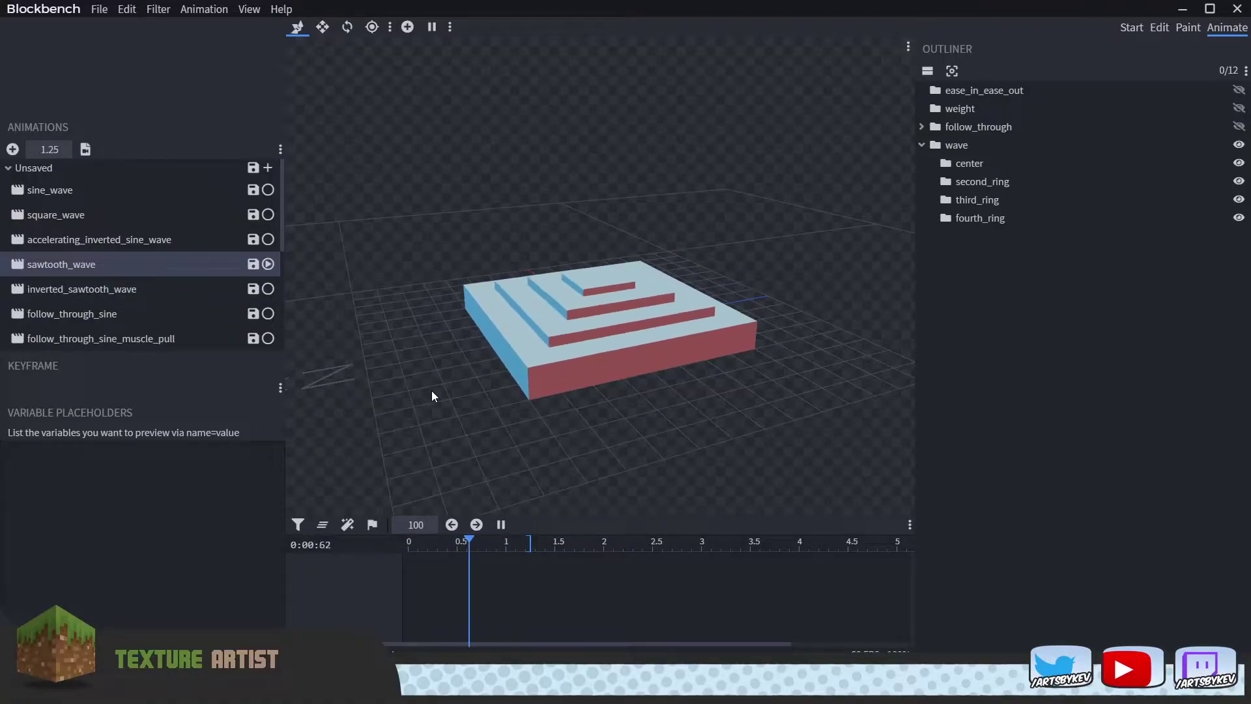
left_click(123, 286)
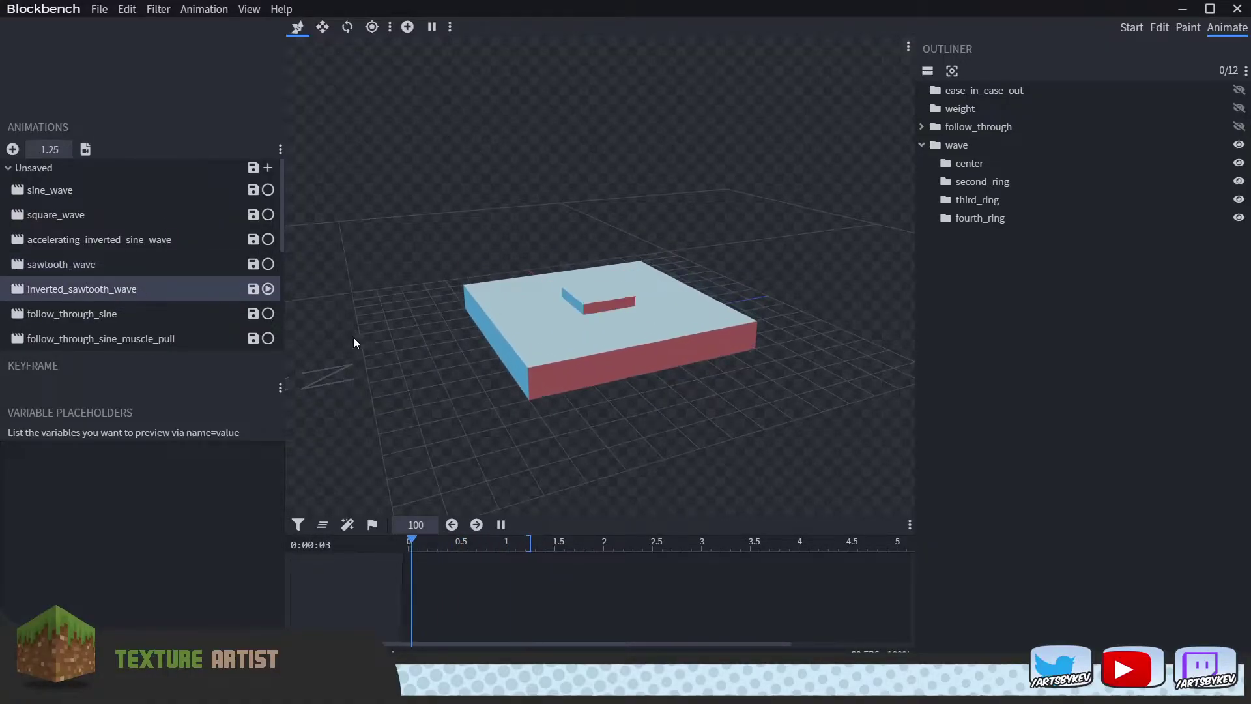